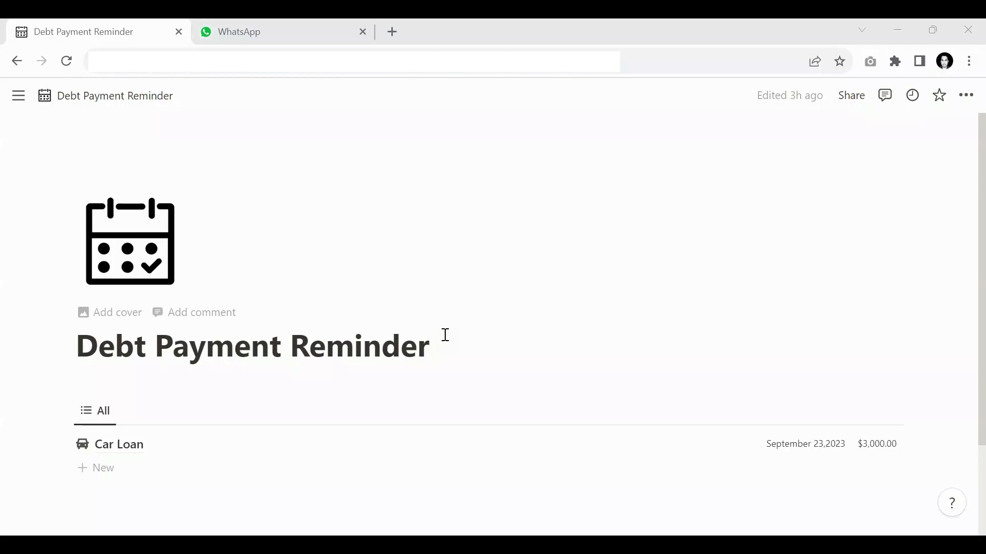
- Review the Car Loan entry's due date and repayment amount, and read its payment reminder in the WhatsApp chat
{"action": "scroll", "coordinate": [445, 335], "scroll_direction": "down", "scroll_amount": 3}
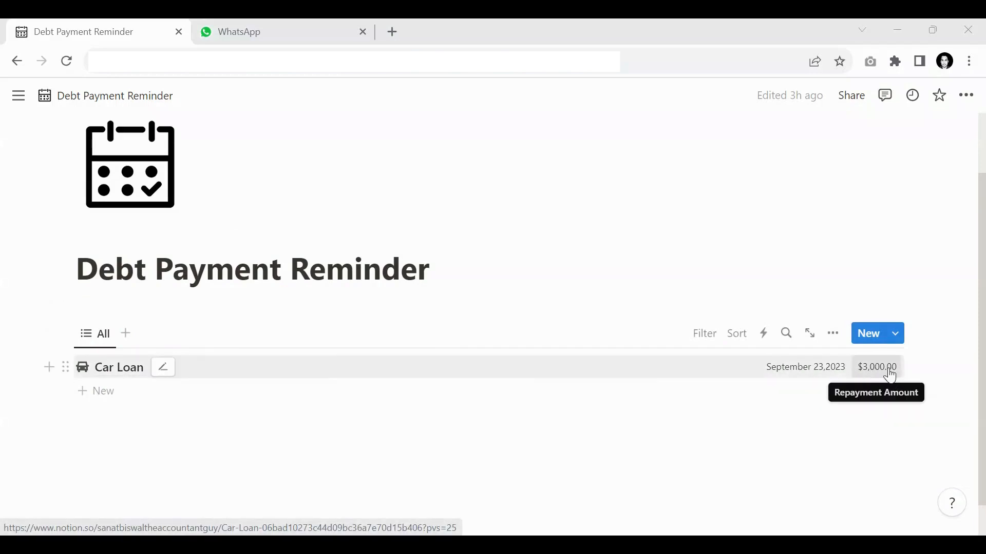
{"action": "left_click", "coordinate": [316, 24]}
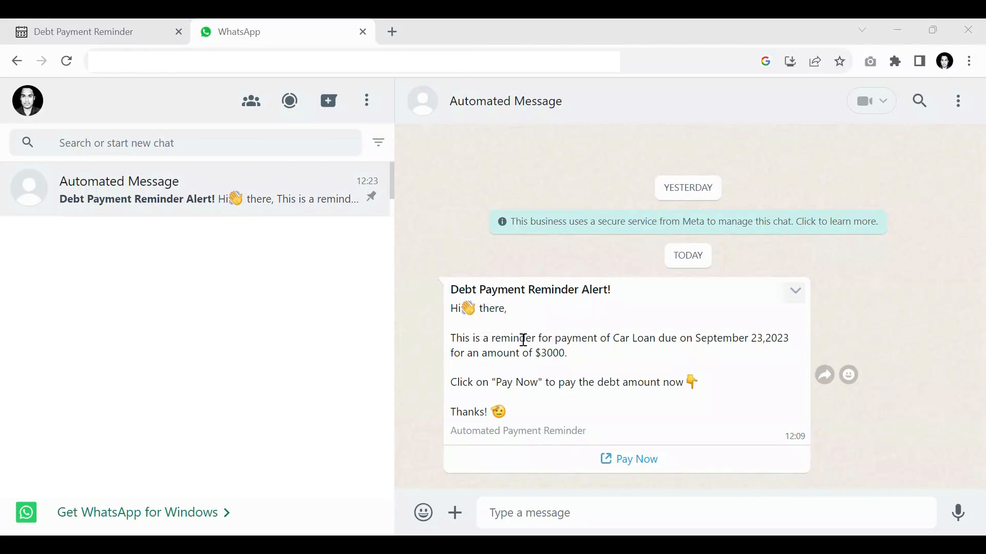
{"action": "left_click_drag", "start_coordinate": [612, 342], "coordinate": [658, 341]}
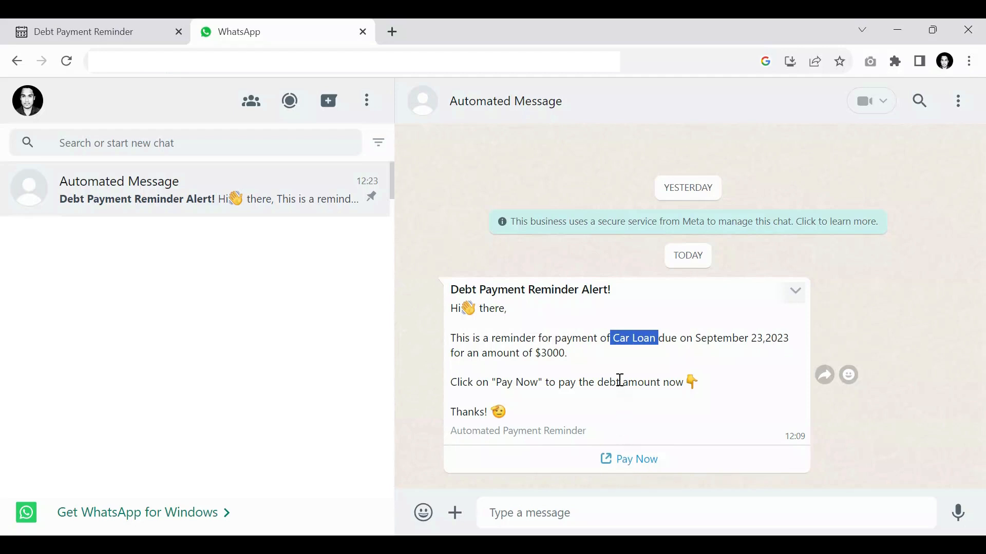
- Check the reminder's Pay Now link, close the payment page and return to the Debt Payment Reminder page in Notion
{"action": "left_click", "coordinate": [623, 467]}
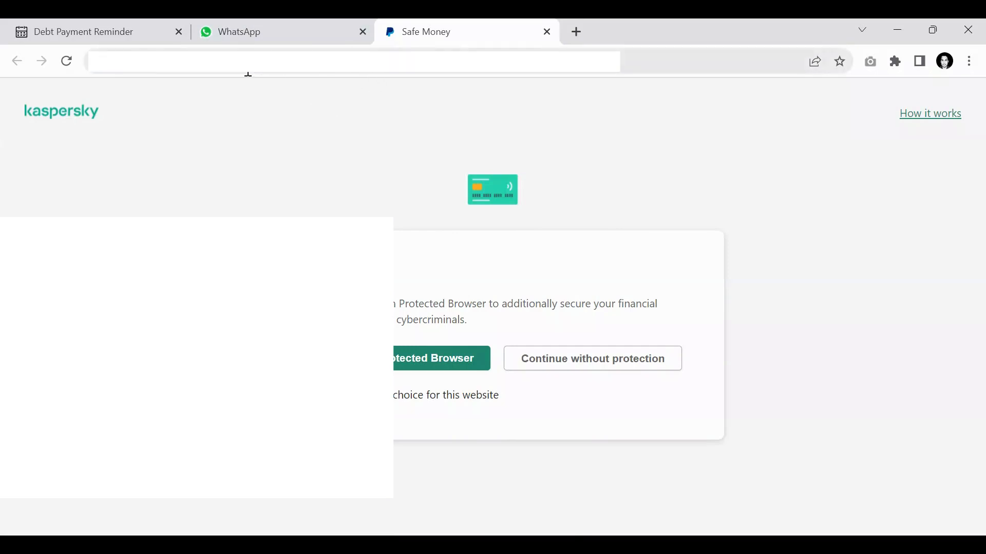
{"action": "left_click", "coordinate": [547, 32]}
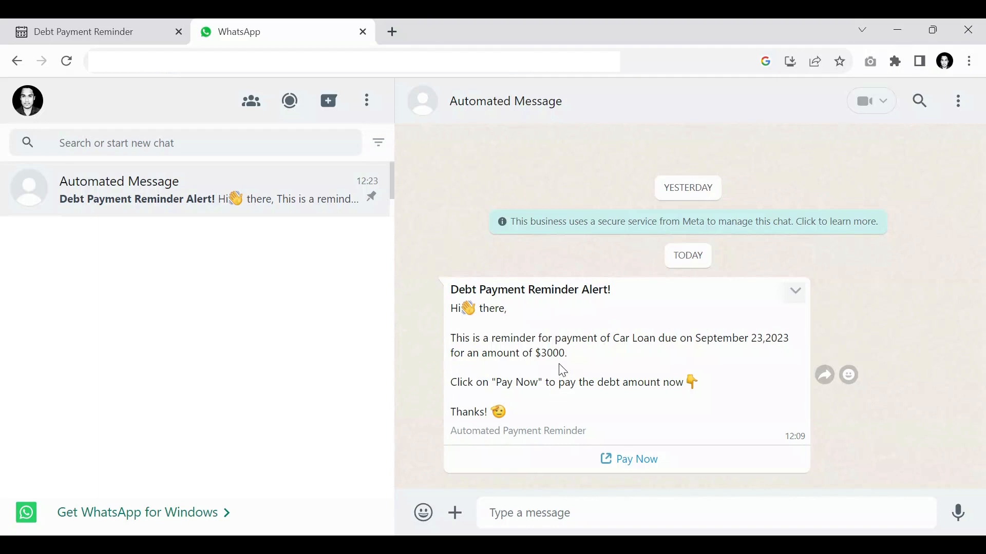
{"action": "left_click", "coordinate": [95, 21]}
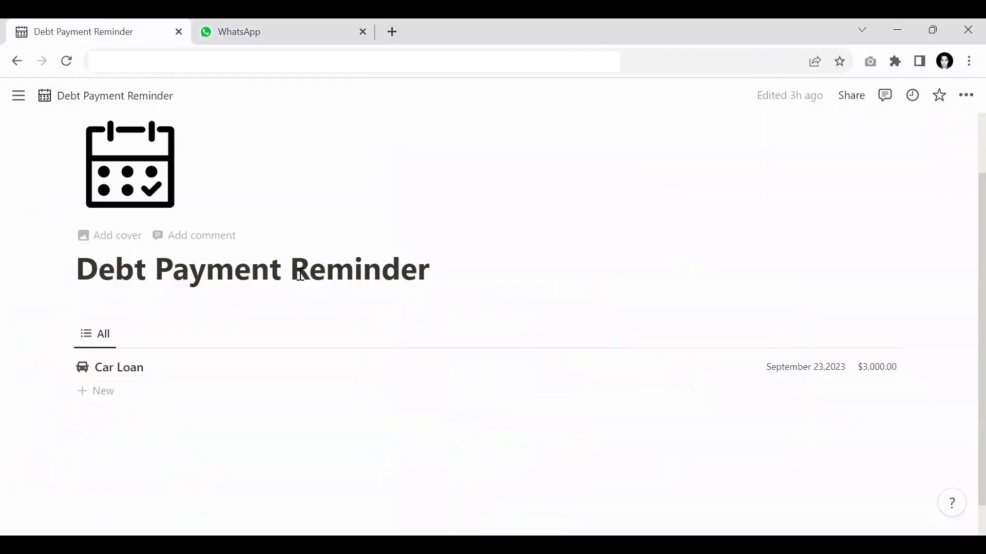
{"action": "scroll", "coordinate": [349, 315], "scroll_direction": "up", "scroll_amount": 2}
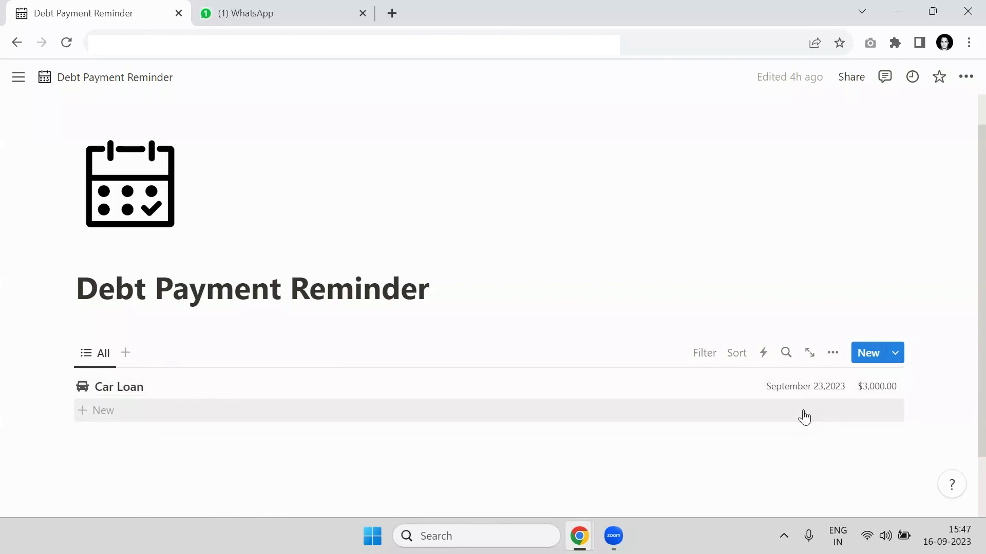
- Create a new database template named Car Loan with a Repayment Amount of 3,000
{"action": "left_click", "coordinate": [896, 353]}
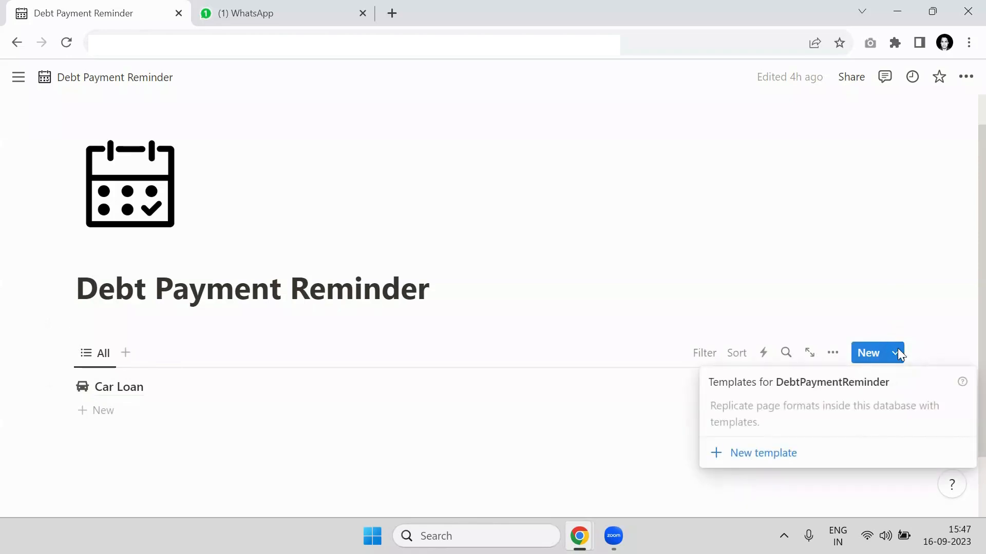
{"action": "left_click", "coordinate": [769, 453]}
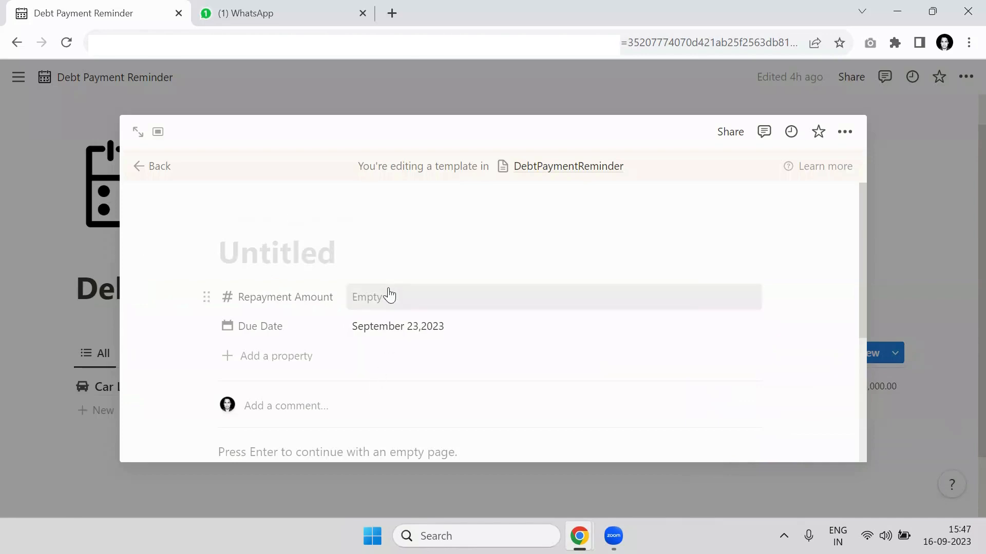
{"action": "type", "text": "Car Loan"}
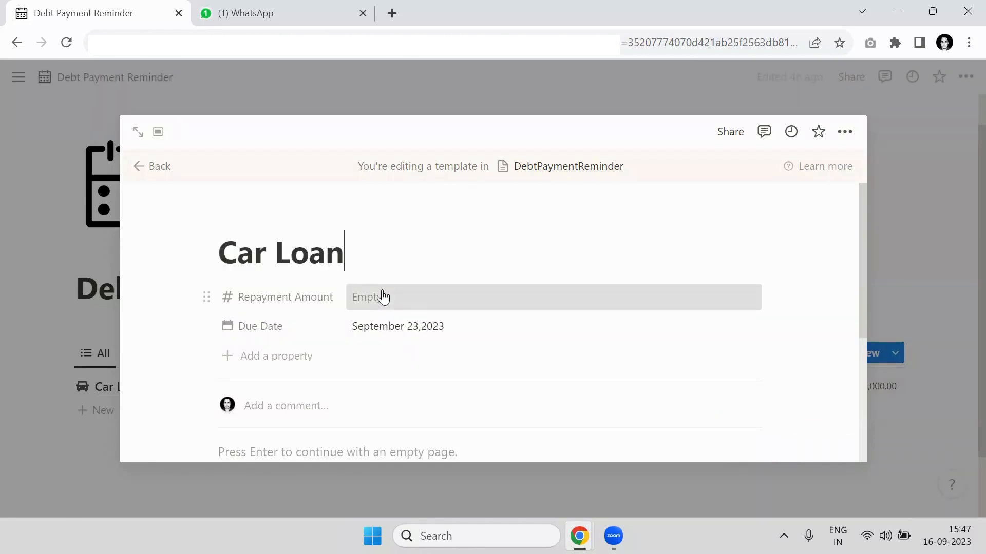
{"action": "left_click", "coordinate": [383, 291]}
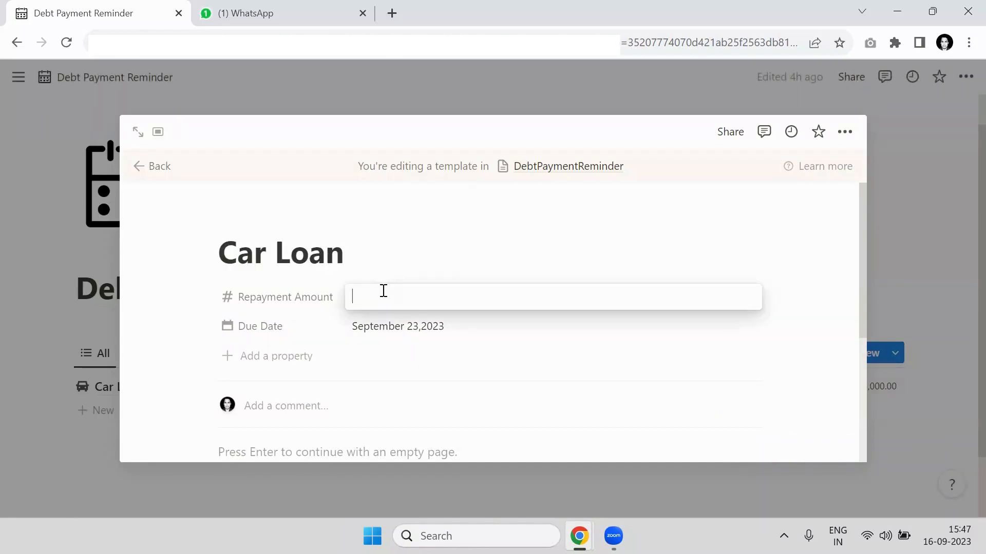
{"action": "type", "text": "3,"}
{"action": "type", "text": "000"}
{"action": "left_click", "coordinate": [443, 251]}
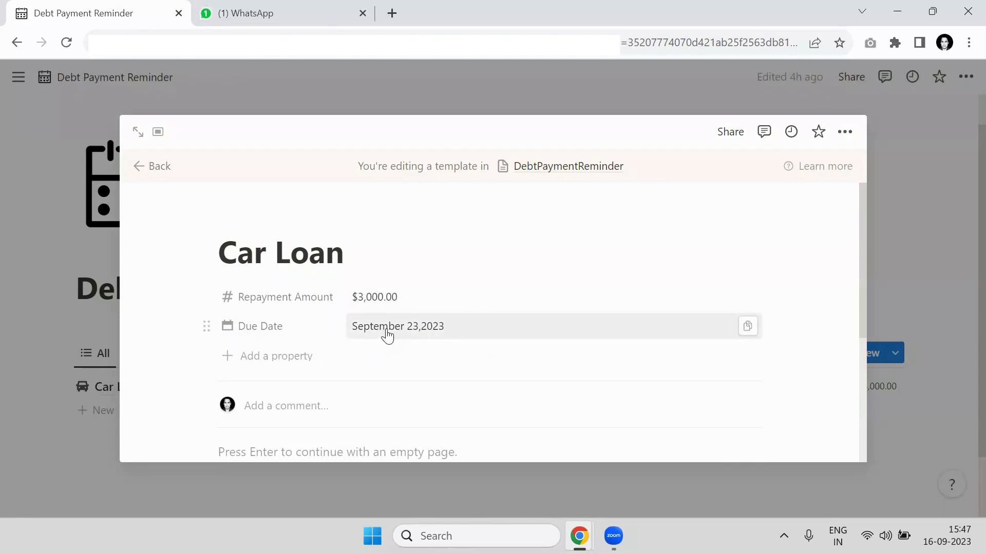
{"action": "left_click", "coordinate": [917, 240]}
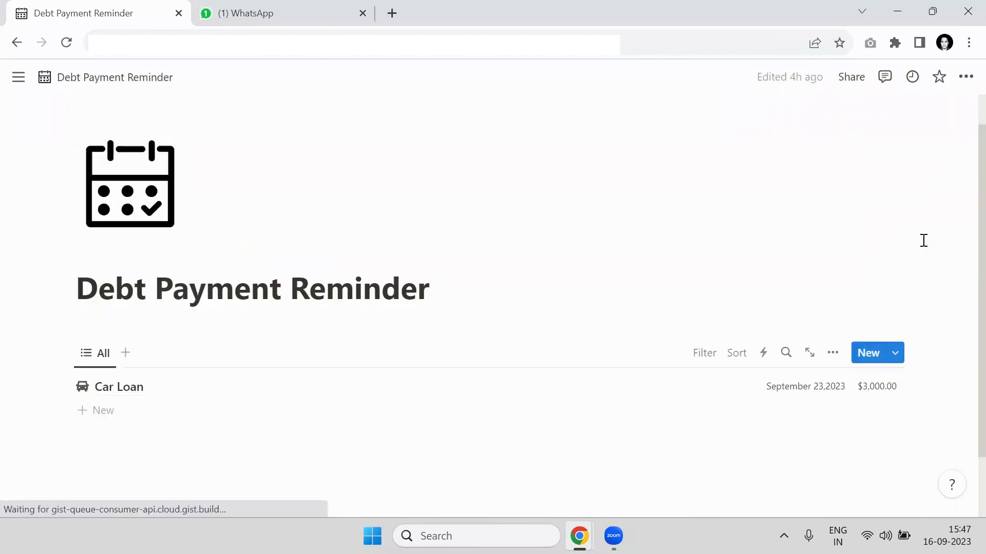
- Set the Car Loan template to repeat every 1 month, starting Sep 16, 2023 at 12:00 AM, and save the schedule
{"action": "left_click", "coordinate": [896, 354]}
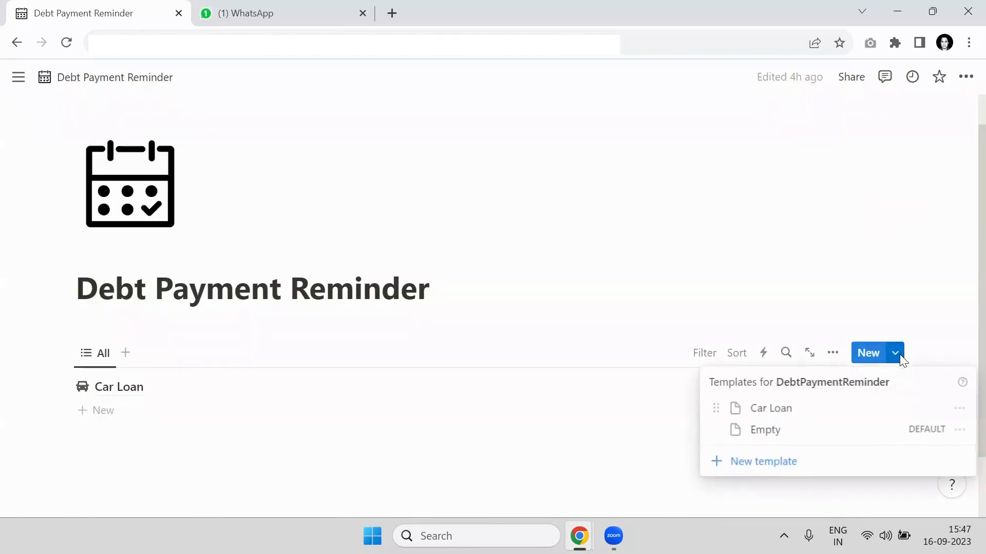
{"action": "left_click", "coordinate": [959, 408]}
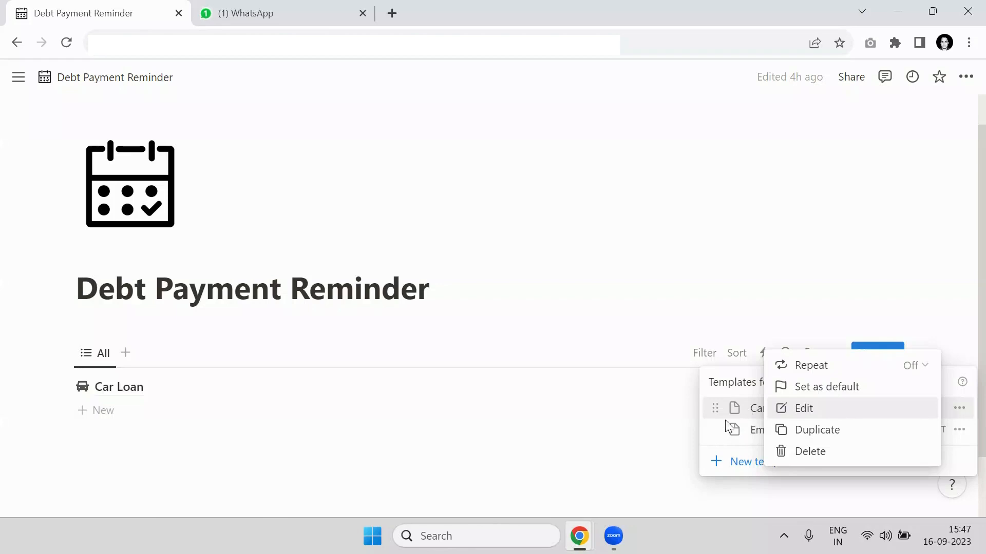
{"action": "left_click", "coordinate": [863, 371]}
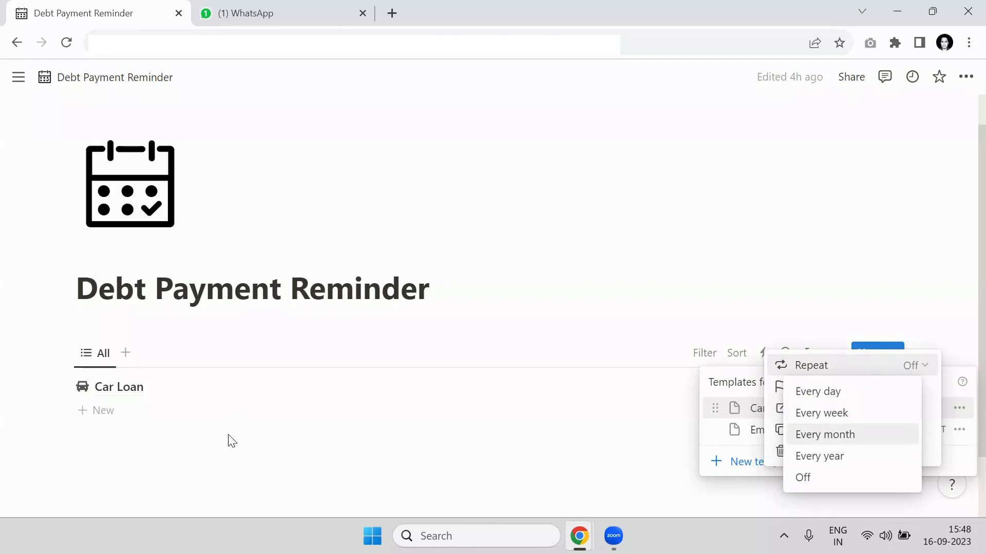
{"action": "left_click", "coordinate": [838, 443]}
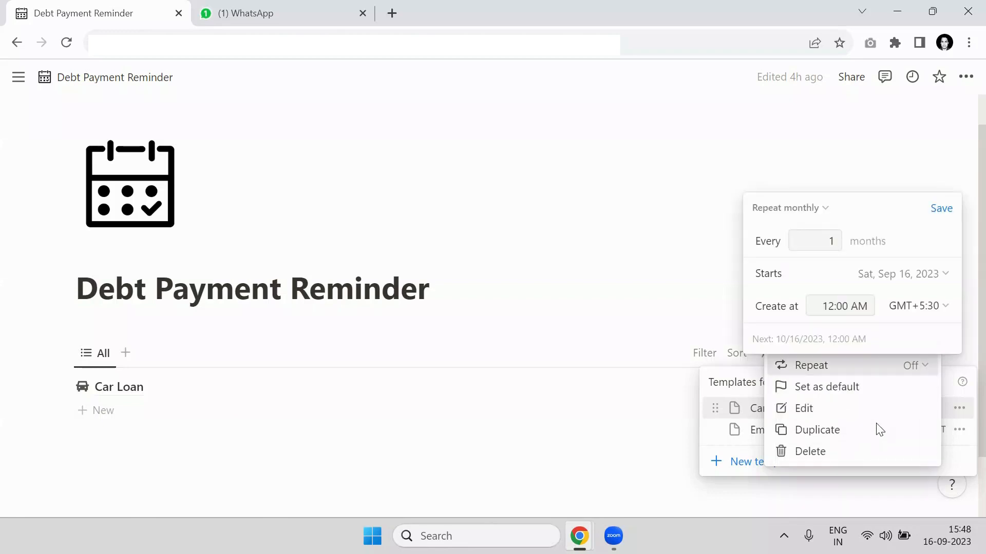
{"action": "left_click", "coordinate": [905, 283]}
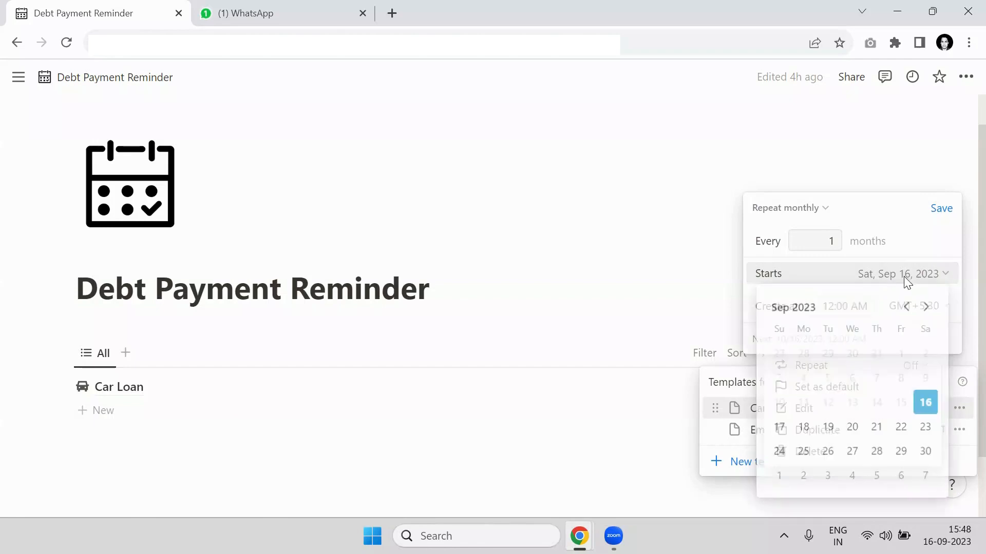
{"action": "left_click", "coordinate": [927, 405]}
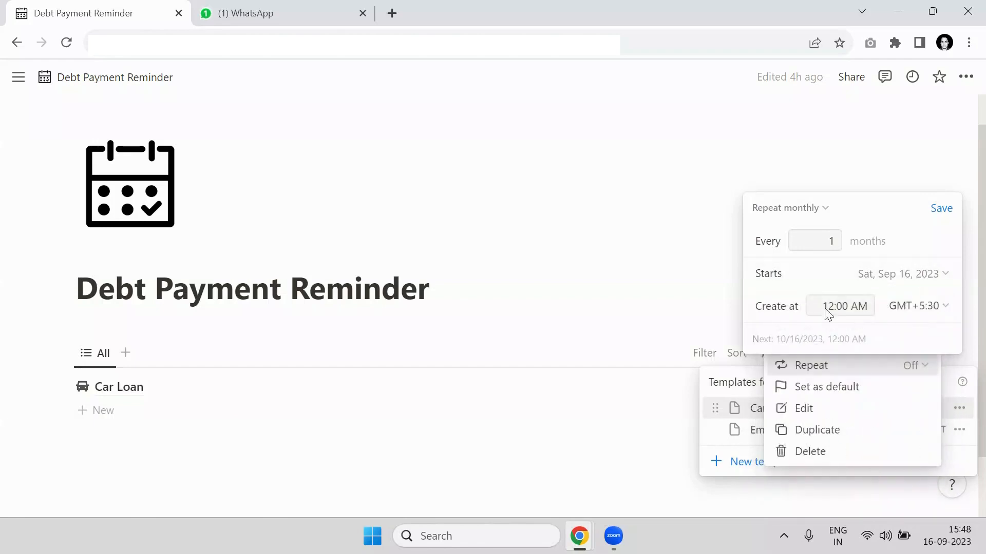
{"action": "left_click_drag", "start_coordinate": [826, 306], "coordinate": [871, 304]}
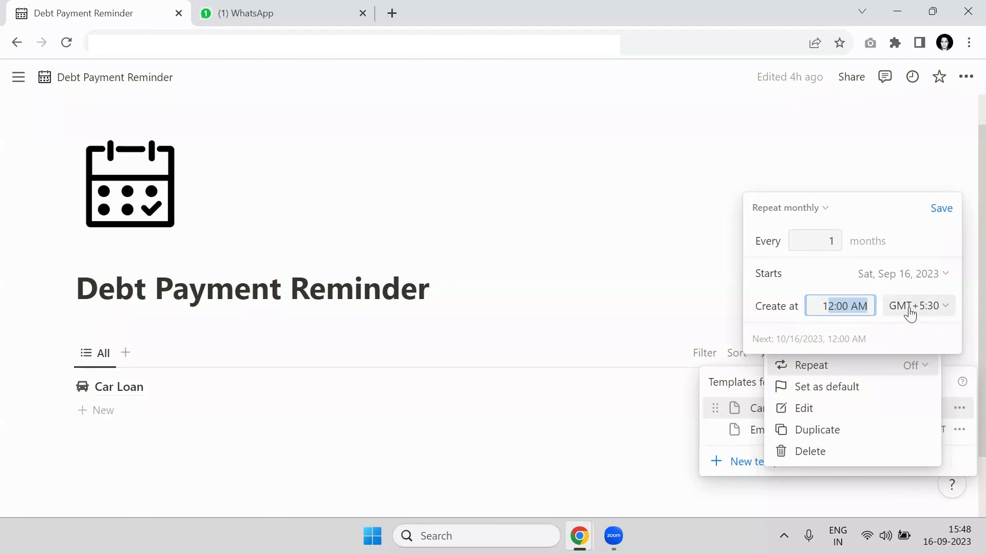
{"action": "left_click", "coordinate": [903, 283]}
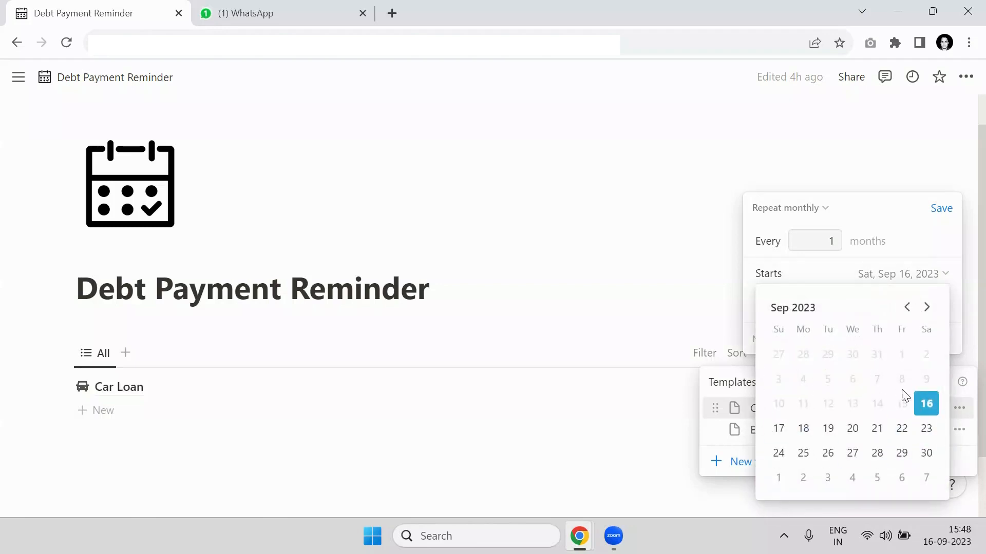
{"action": "left_click", "coordinate": [926, 406]}
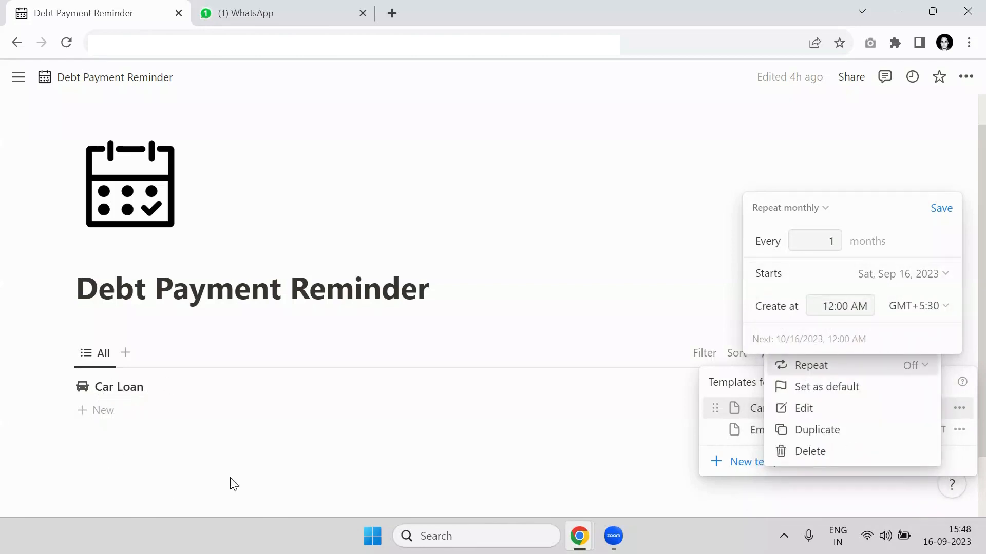
{"action": "left_click", "coordinate": [941, 210]}
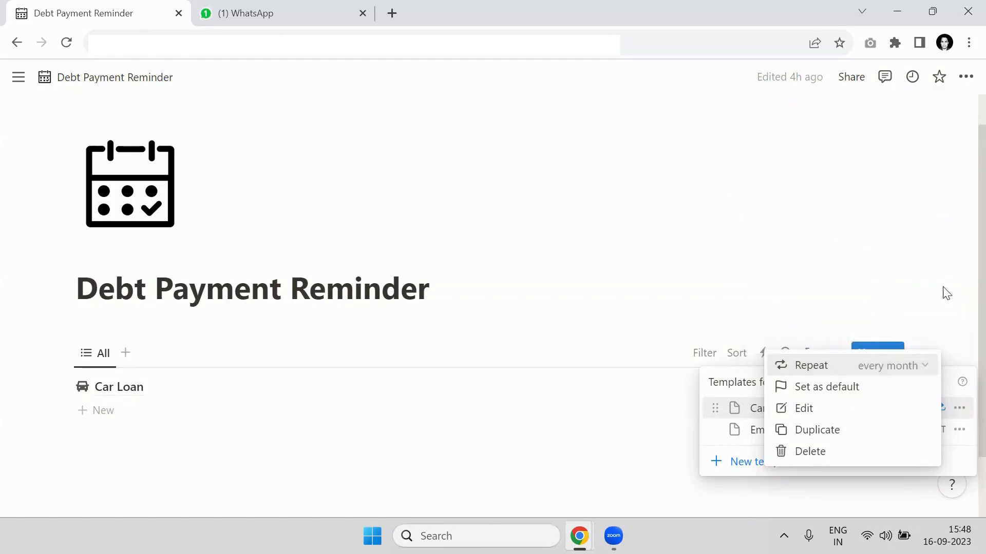
{"action": "left_click", "coordinate": [963, 419]}
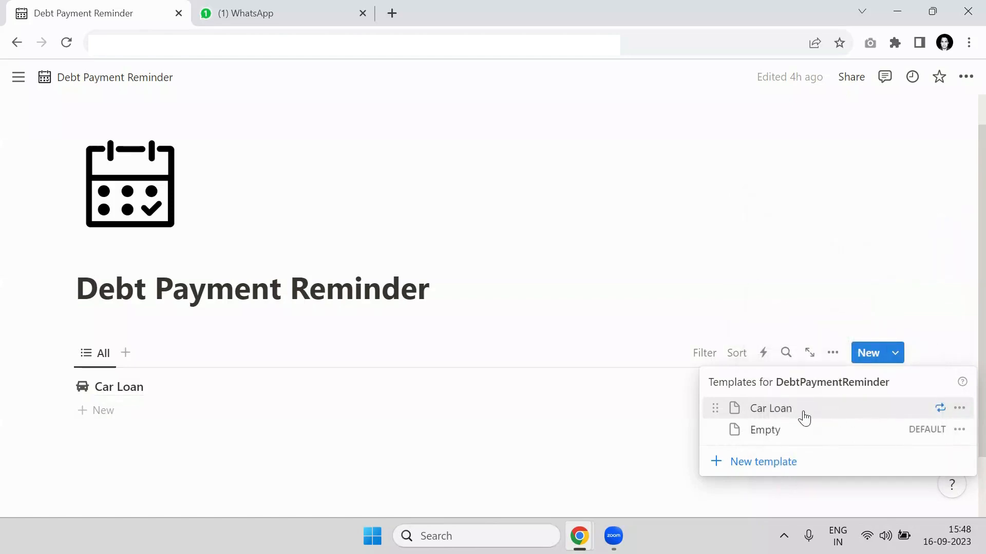
- Open the Car Loan template for editing and examine the number of days added in its Due Date formula
{"action": "left_click", "coordinate": [959, 408]}
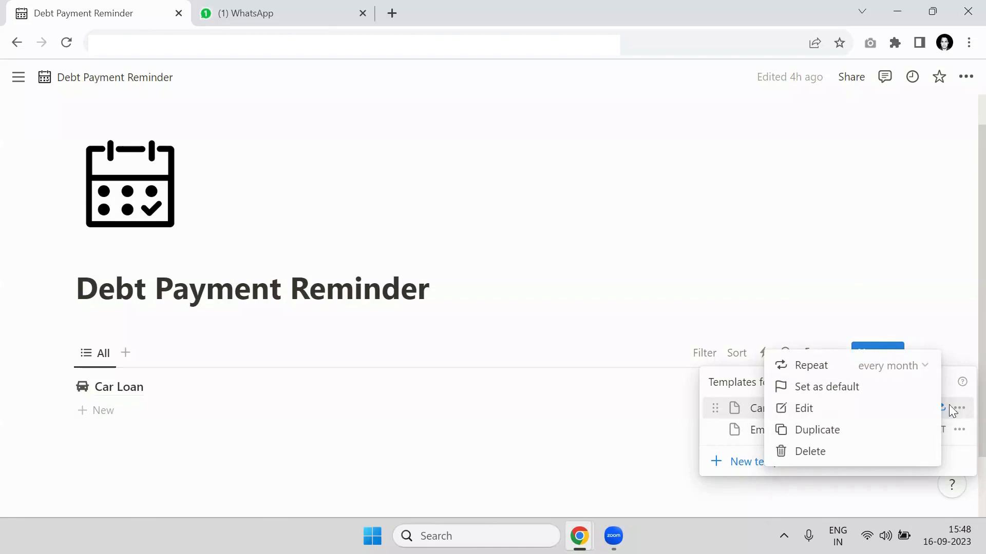
{"action": "left_click", "coordinate": [844, 412]}
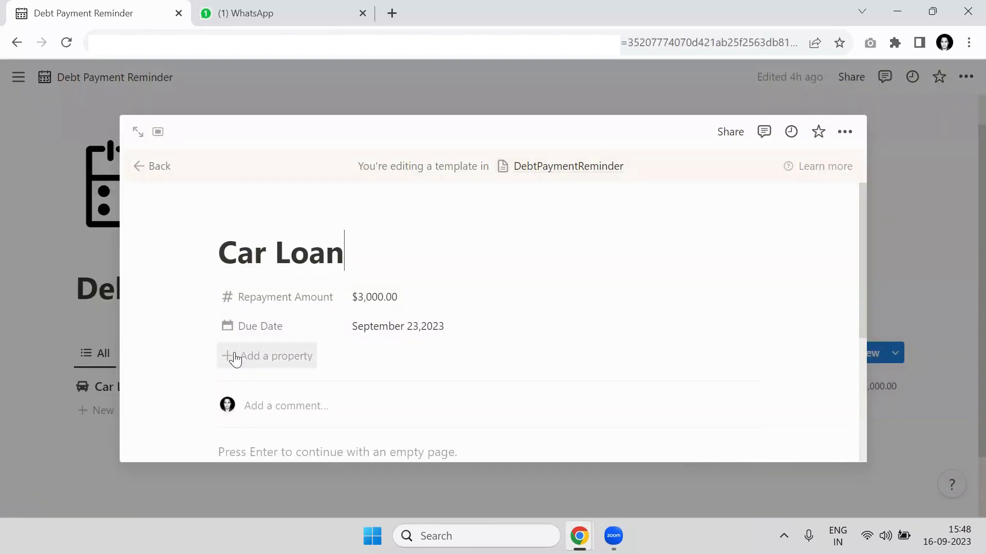
{"action": "left_click", "coordinate": [403, 339]}
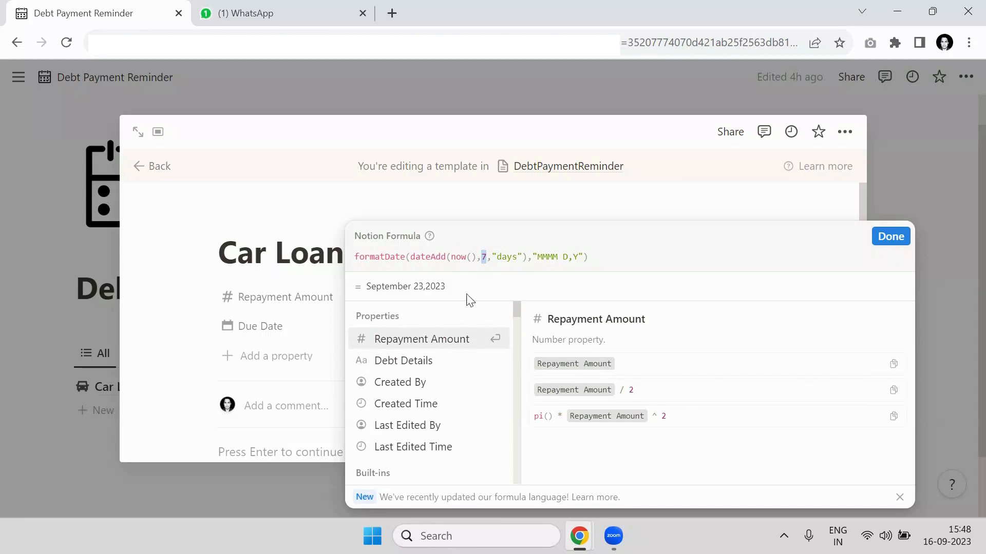
{"action": "left_click", "coordinate": [884, 247]}
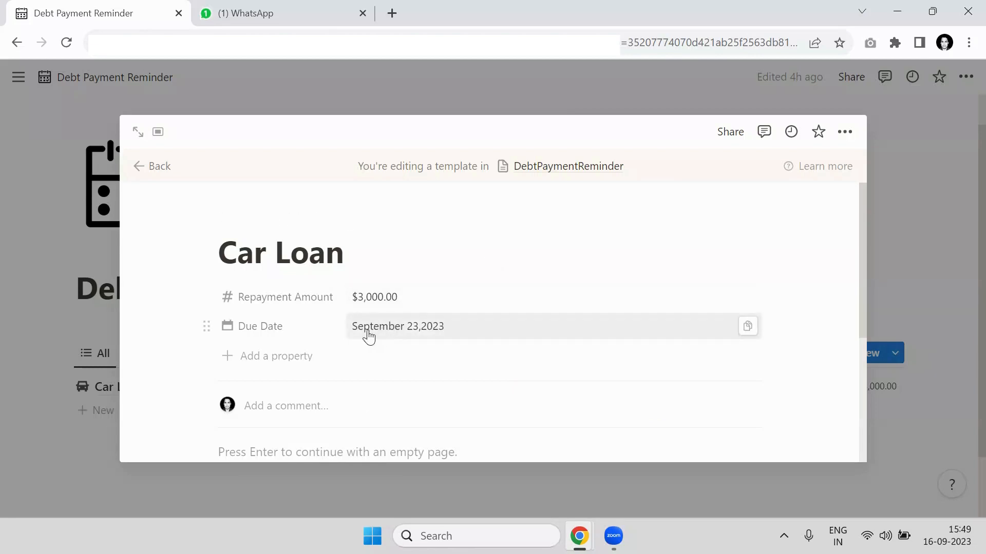
- Set the number of days added in the Due Date formula to 0 and close the template
{"action": "left_click", "coordinate": [439, 334]}
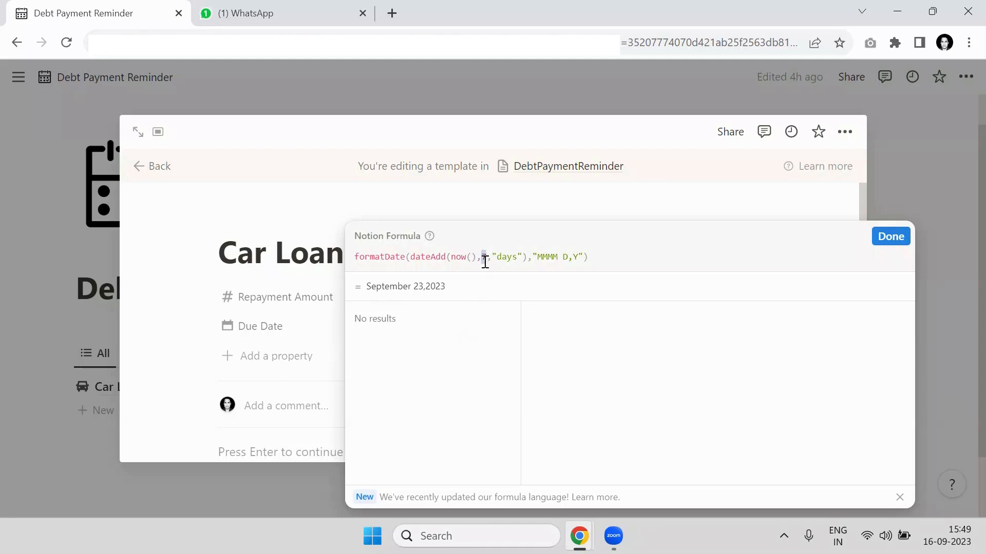
{"action": "type", "text": "0"}
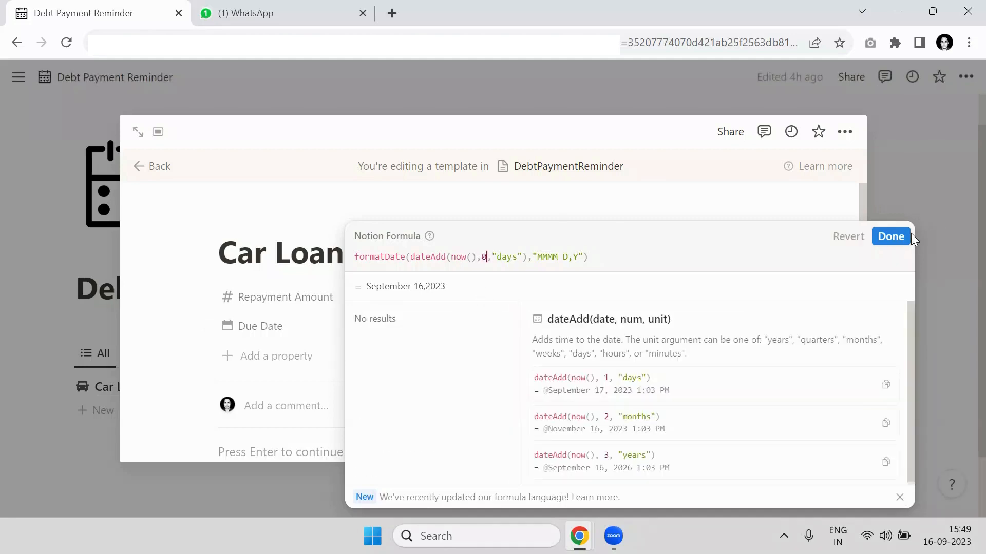
{"action": "left_click", "coordinate": [906, 236]}
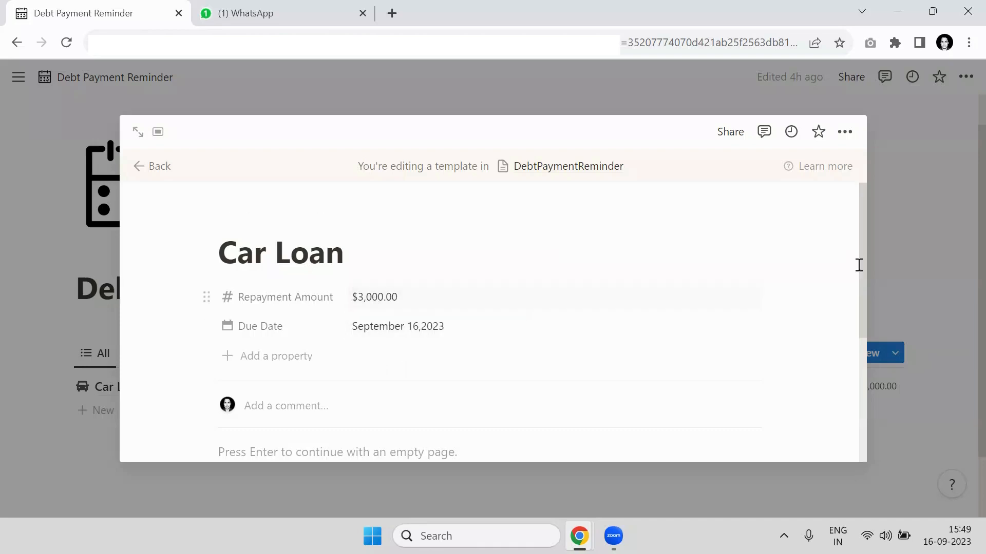
{"action": "left_click", "coordinate": [940, 256]}
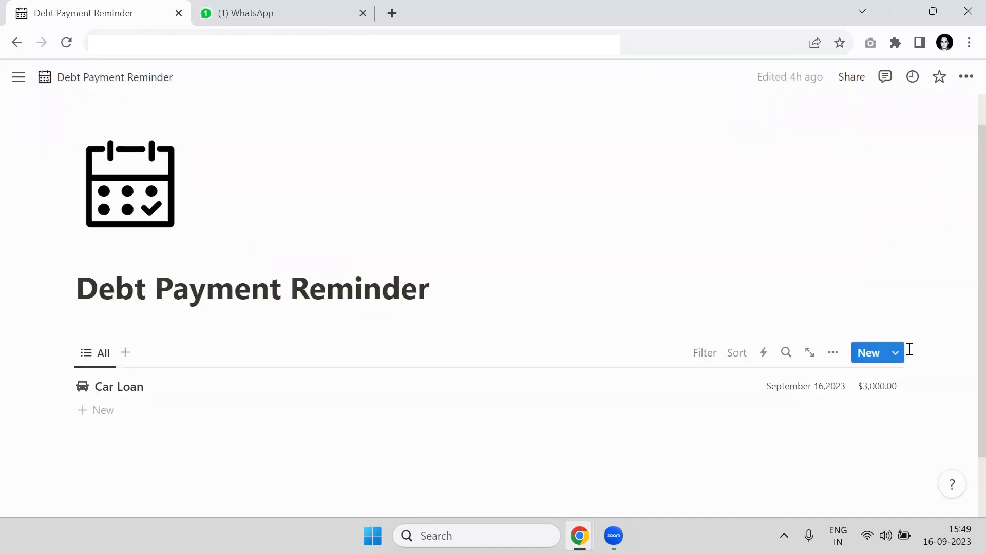
- Review the database's templates and examine the monthly repeat schedule of the Education Loan template
{"action": "left_click", "coordinate": [895, 353]}
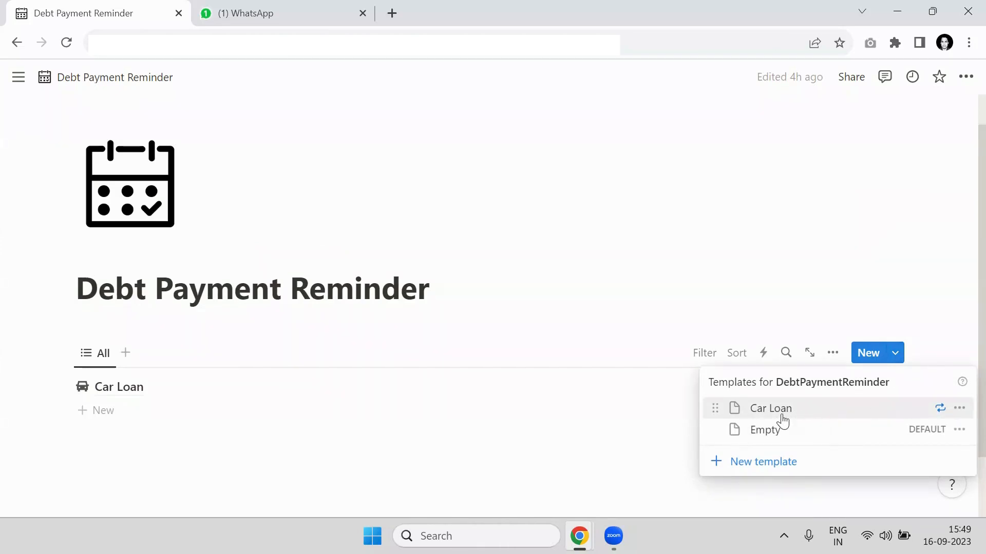
{"action": "left_click", "coordinate": [623, 274]}
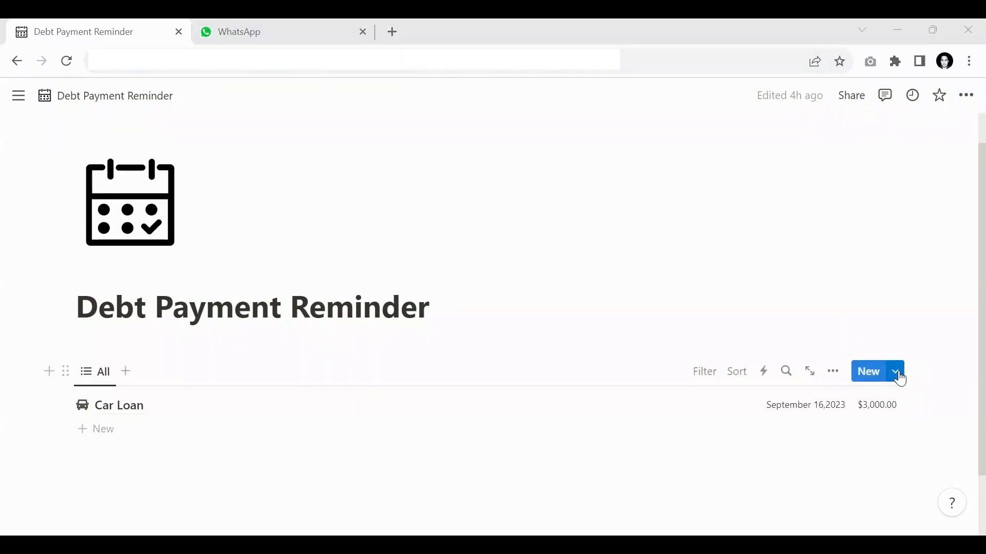
{"action": "left_click", "coordinate": [897, 374]}
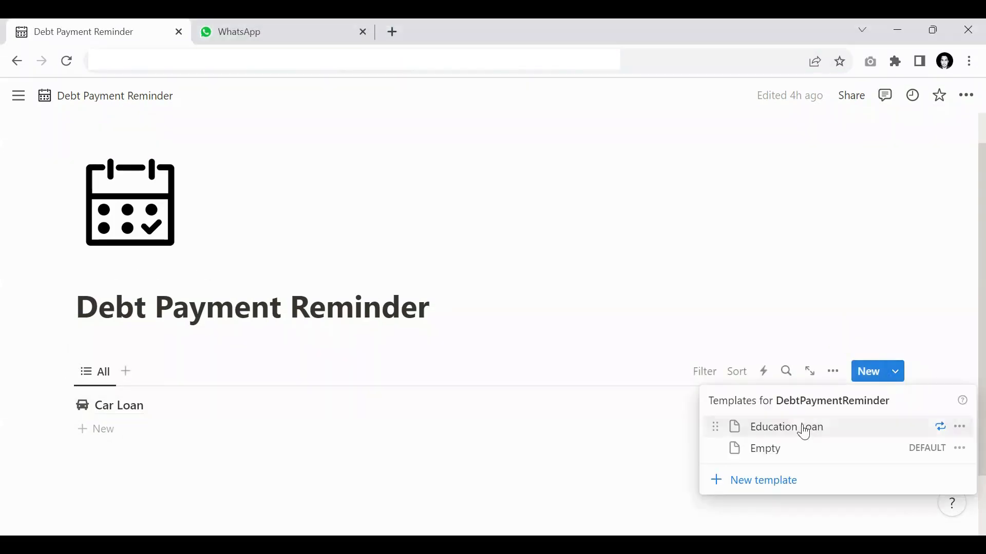
{"action": "left_click", "coordinate": [959, 427]}
{"action": "left_click", "coordinate": [874, 397]}
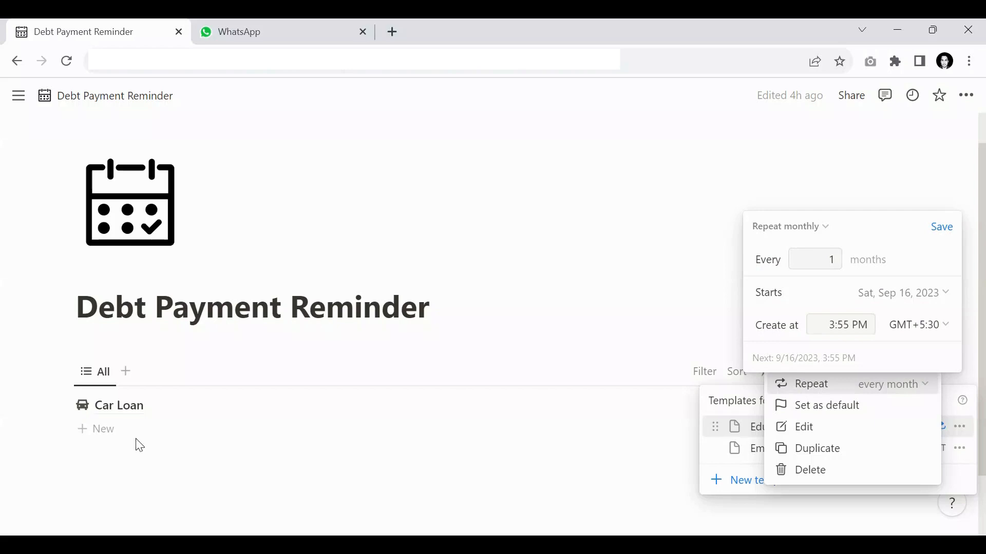
{"action": "left_click", "coordinate": [673, 295]}
{"action": "left_click", "coordinate": [673, 306]}
{"action": "left_click", "coordinate": [666, 316]}
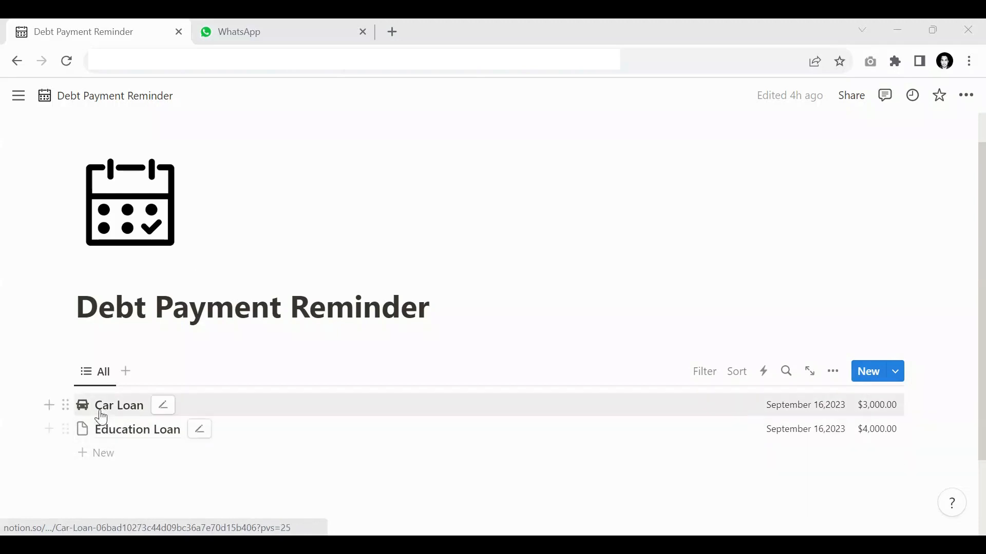
- Open the list of templates for the DebtPaymentReminder database
{"action": "left_click", "coordinate": [896, 374]}
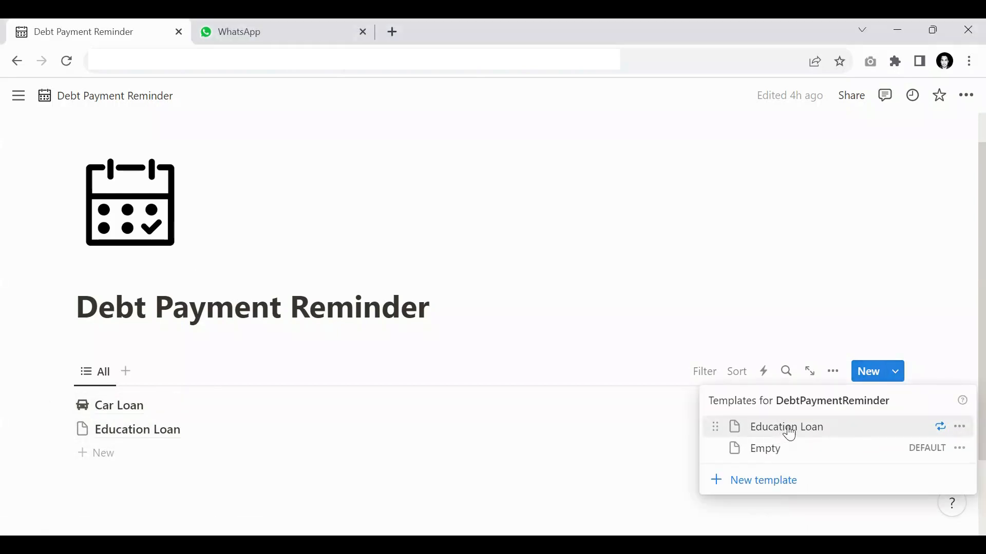